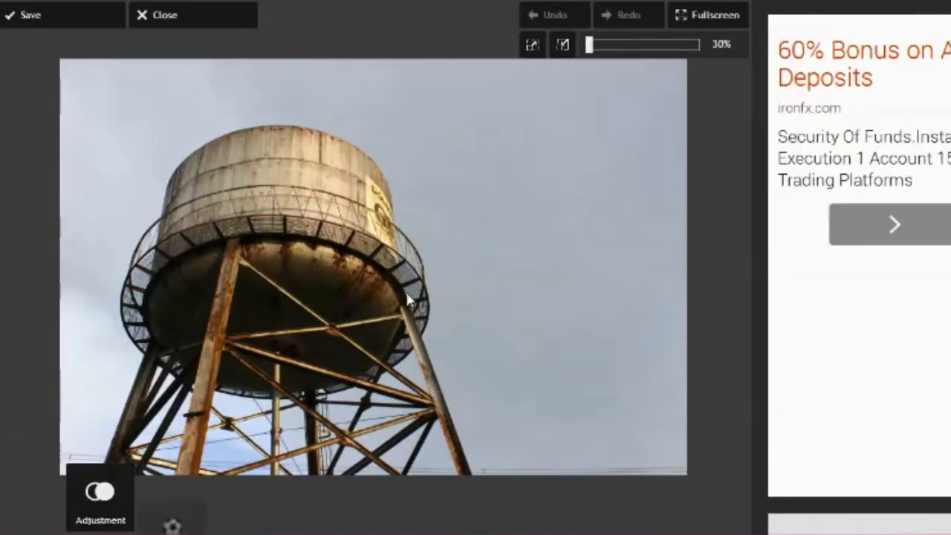
# Sharpen the water tower photo with Radius 5 and Amount 30.
pyautogui.click(100, 494)
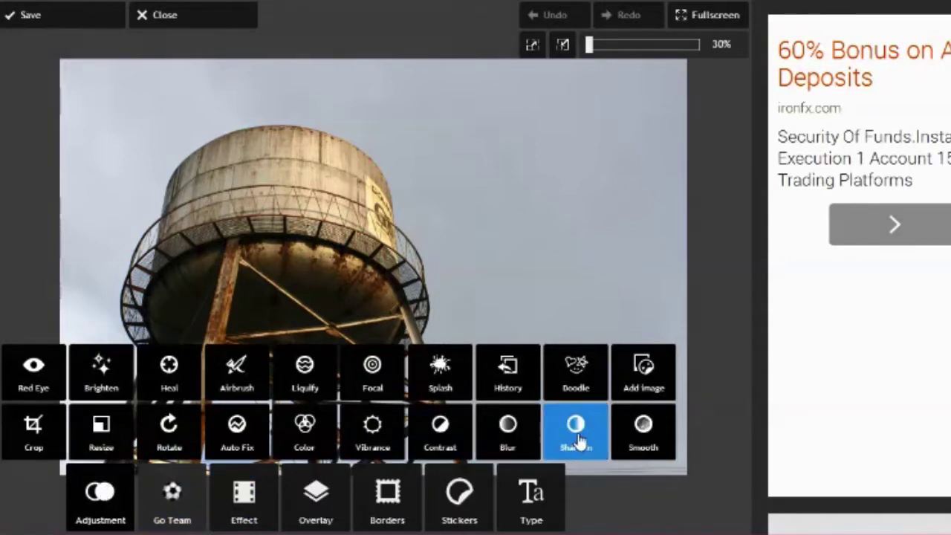
pyautogui.click(577, 439)
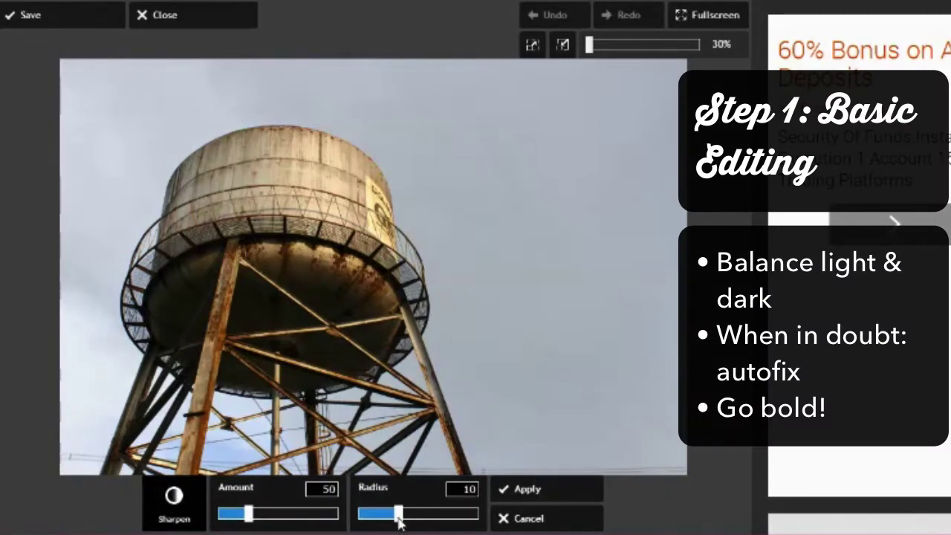
pyautogui.moveTo(398, 519); pyautogui.dragTo(355, 522)
pyautogui.click(325, 490)
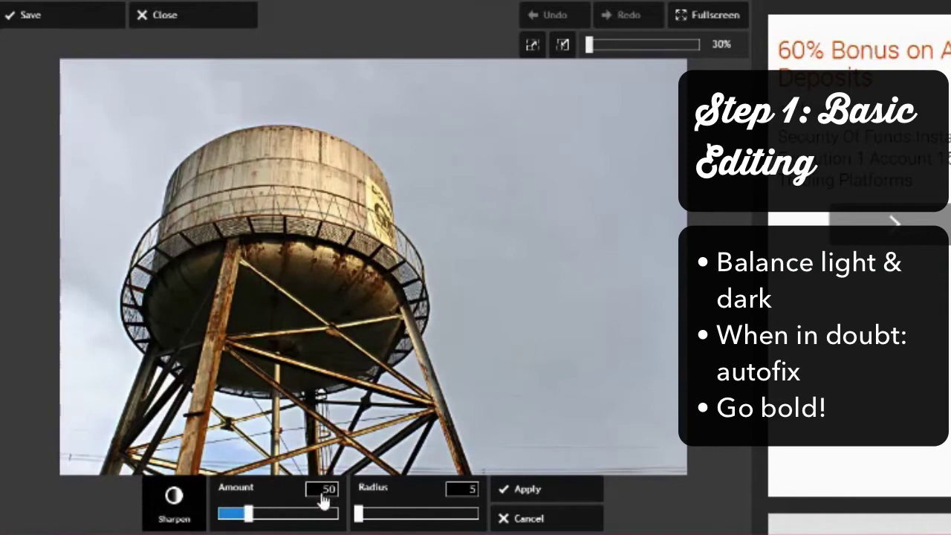
pyautogui.moveTo(251, 524); pyautogui.dragTo(239, 524)
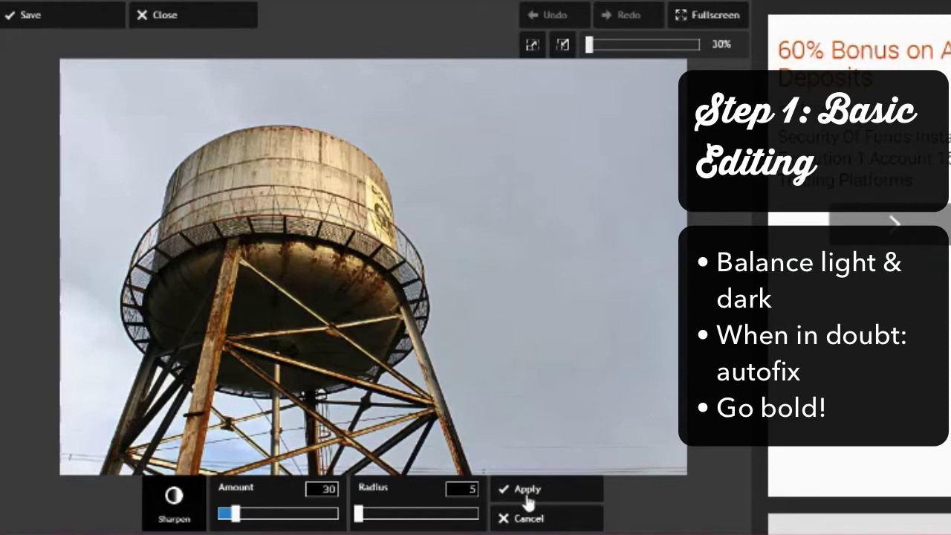
pyautogui.click(527, 497)
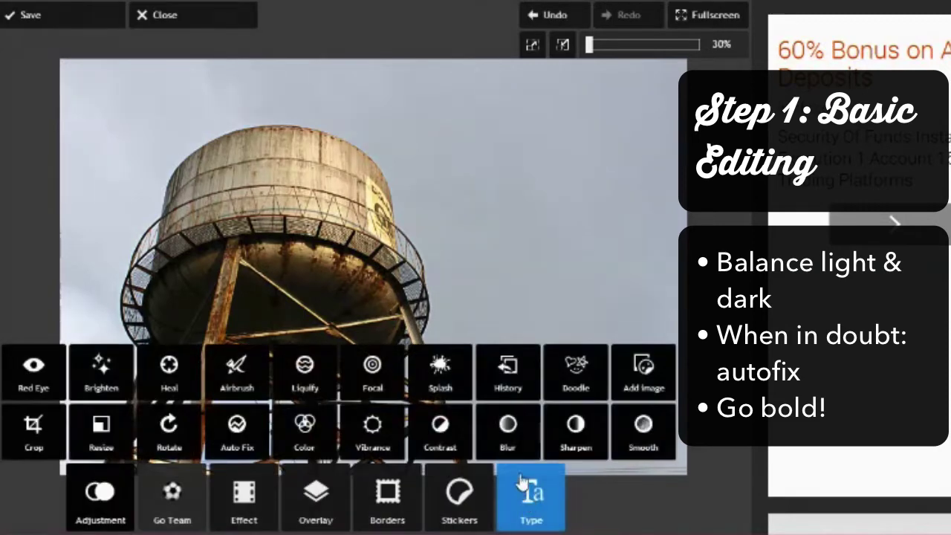
# Add the Dreamscape bokeh overlay, rotated right twice, at Amount 100.
pyautogui.click(257, 503)
pyautogui.click(297, 509)
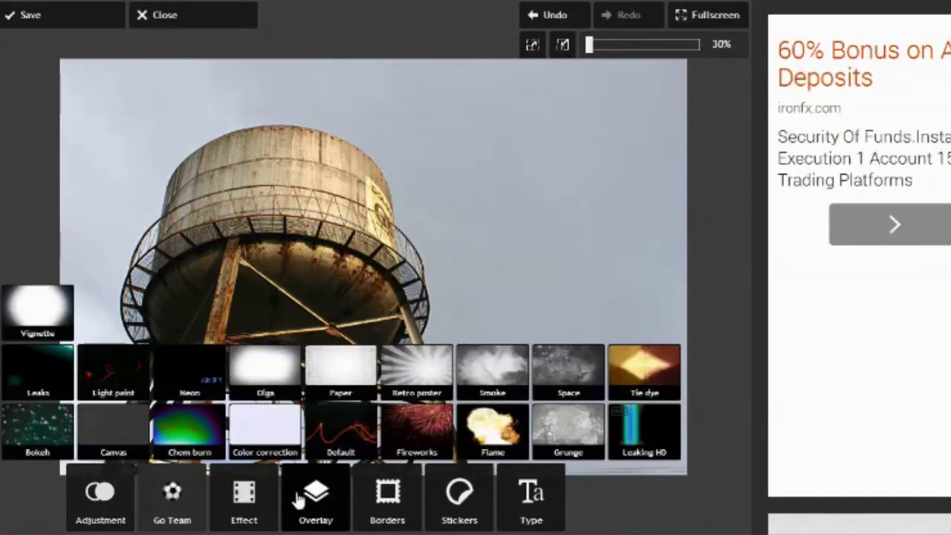
pyautogui.click(44, 432)
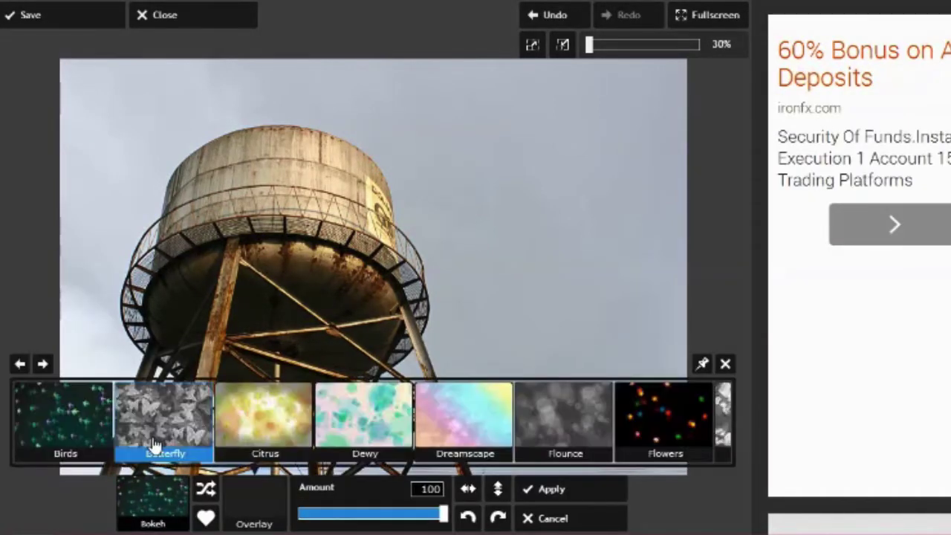
pyautogui.click(463, 419)
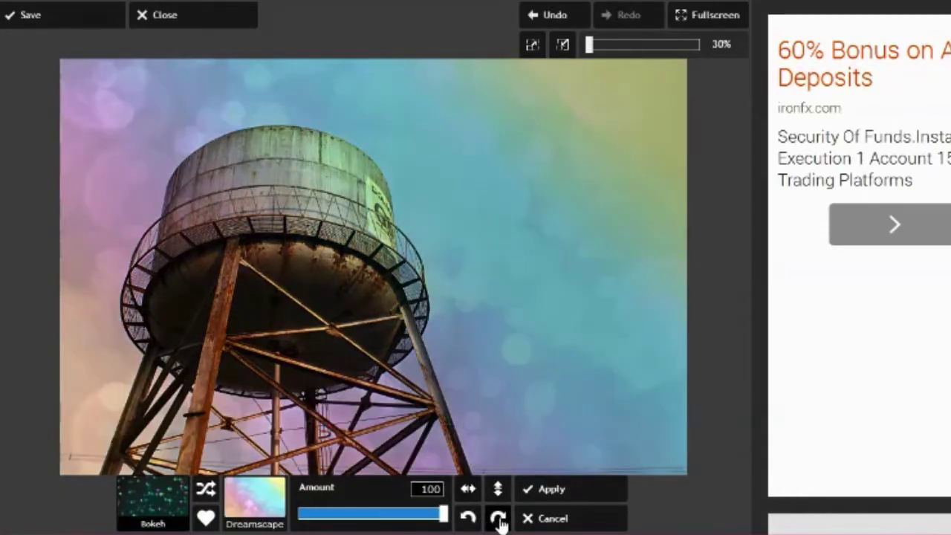
pyautogui.click(498, 517)
pyautogui.click(498, 518)
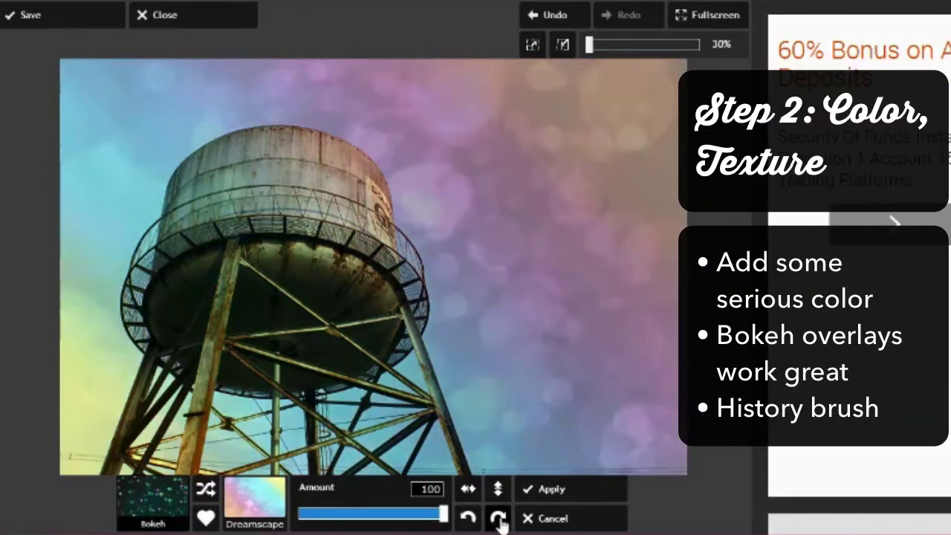
pyautogui.click(551, 490)
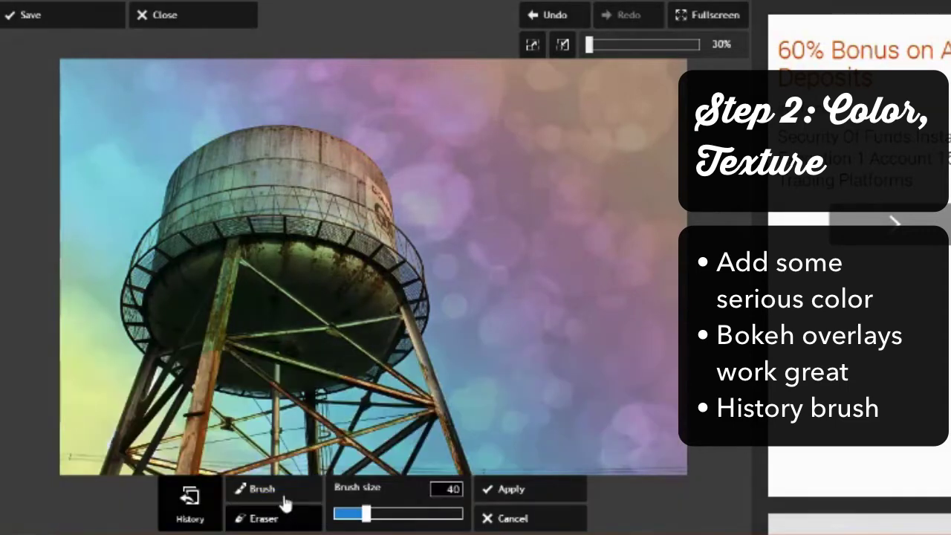
# Use a size-150 History brush to restore the tower's colours, zooming in to refine the tank.
pyautogui.moveTo(364, 522); pyautogui.dragTo(463, 520)
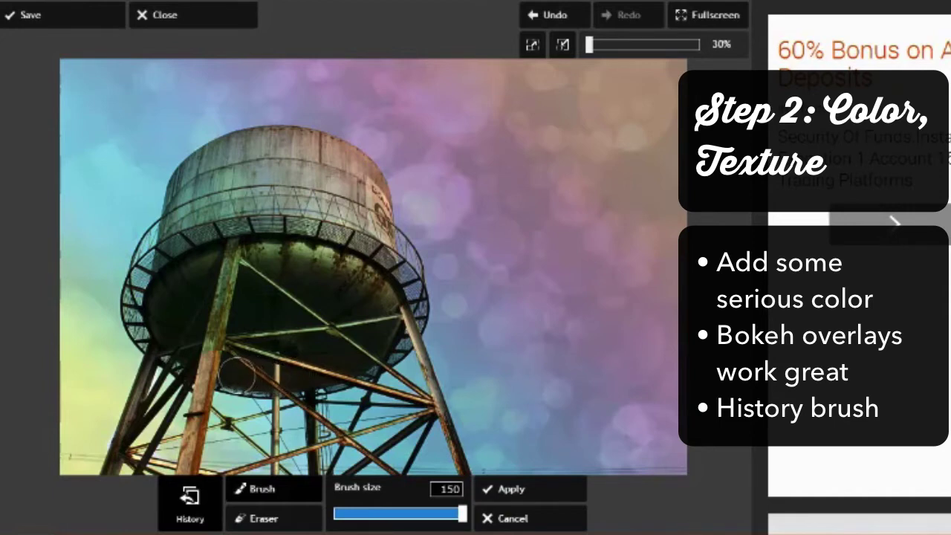
pyautogui.moveTo(173, 335)
pyautogui.mouseDown()
pyautogui.moveTo(170, 266)
pyautogui.moveTo(385, 311)
pyautogui.moveTo(347, 309)
pyautogui.moveTo(297, 339)
pyautogui.moveTo(271, 330)
pyautogui.moveTo(245, 269)
pyautogui.moveTo(180, 217)
pyautogui.moveTo(171, 266)
pyautogui.moveTo(204, 167)
pyautogui.moveTo(279, 145)
pyautogui.moveTo(383, 284)
pyautogui.moveTo(372, 189)
pyautogui.moveTo(215, 201)
pyautogui.moveTo(253, 223)
pyautogui.moveTo(349, 245)
pyautogui.moveTo(361, 223)
pyautogui.moveTo(312, 178)
pyautogui.moveTo(245, 182)
pyautogui.moveTo(334, 204)
pyautogui.mouseUp()
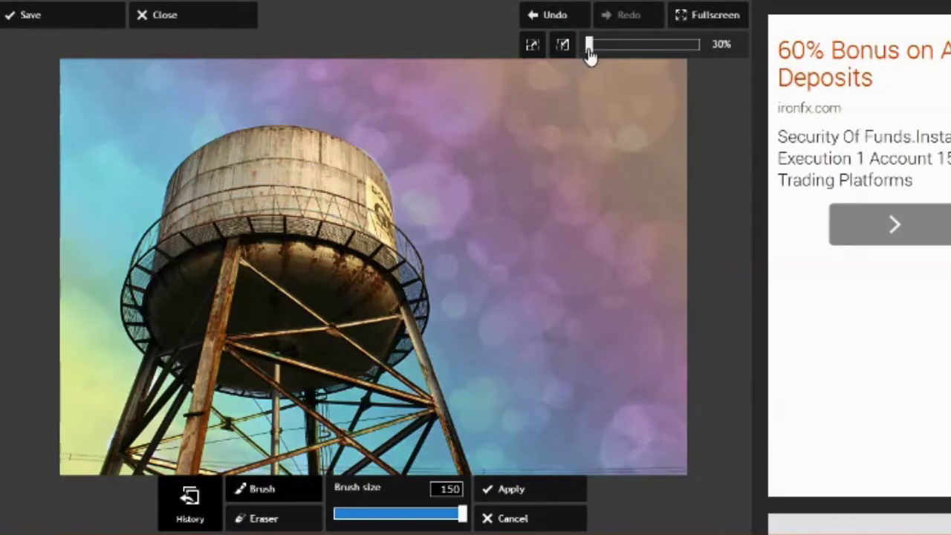
pyautogui.moveTo(590, 48); pyautogui.dragTo(602, 48)
pyautogui.moveTo(484, 37); pyautogui.dragTo(473, 28)
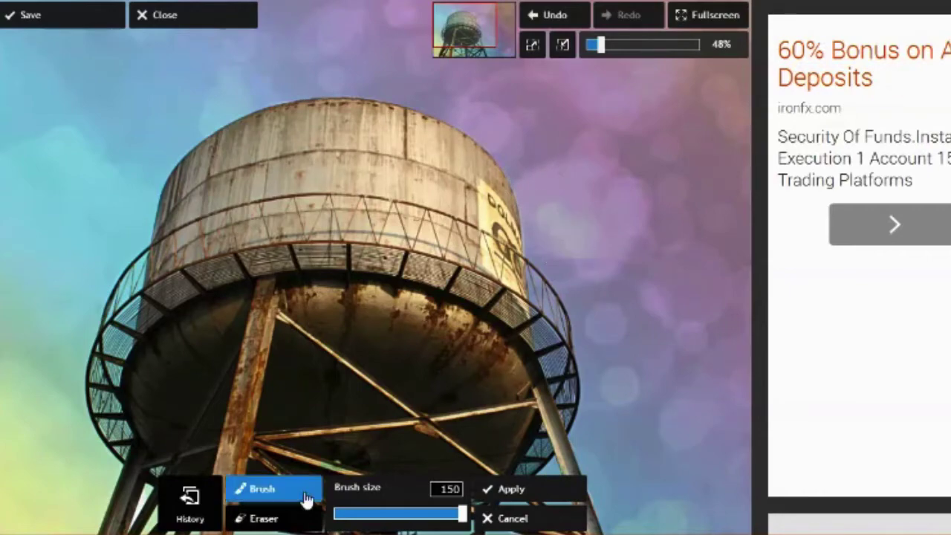
pyautogui.scroll(-3, 479, 158)
pyautogui.moveTo(600, 45); pyautogui.dragTo(616, 44)
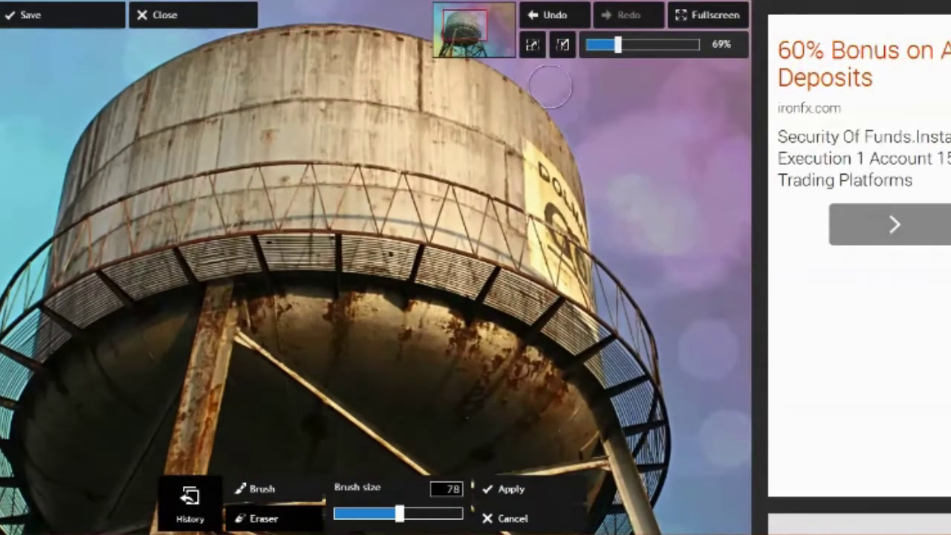
pyautogui.click(563, 44)
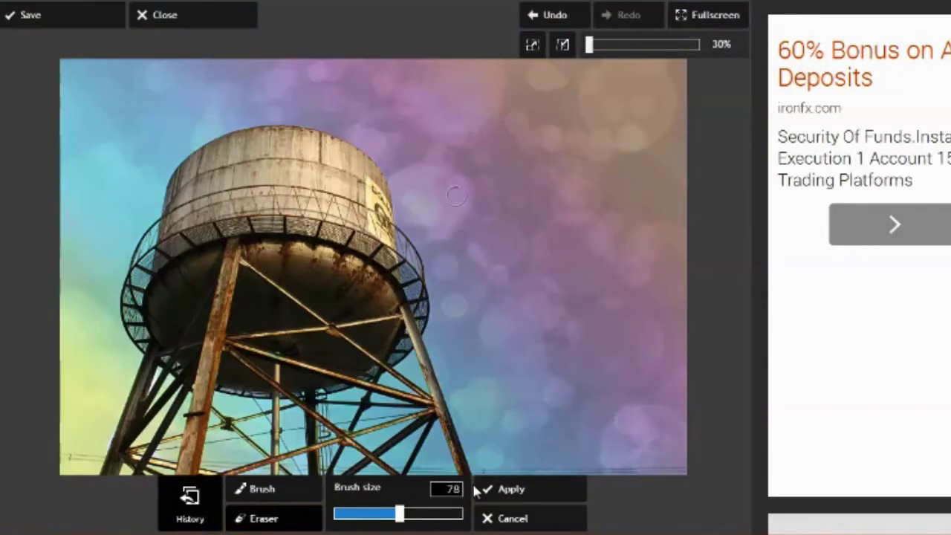
pyautogui.click(516, 497)
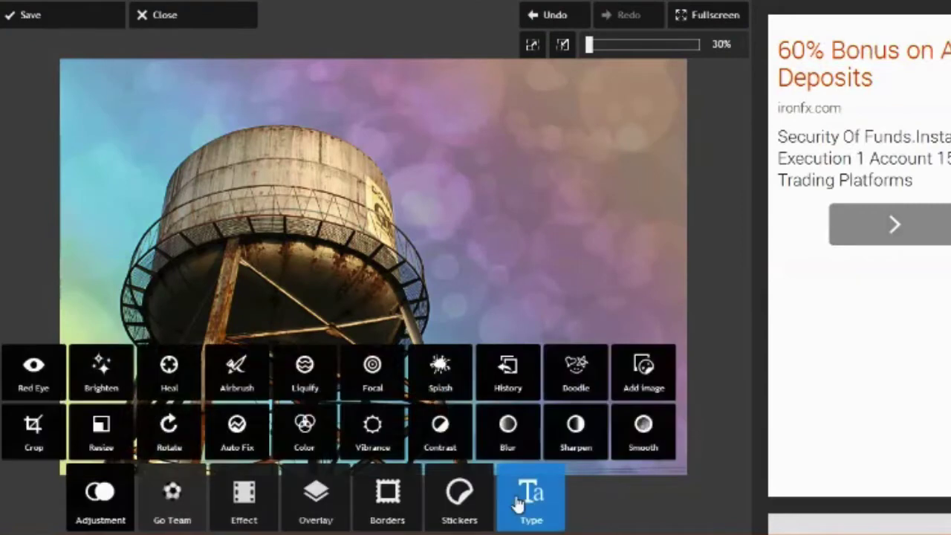
# Preview the Space overlays and apply Enif, rotated right twice.
pyautogui.click(340, 505)
pyautogui.click(571, 396)
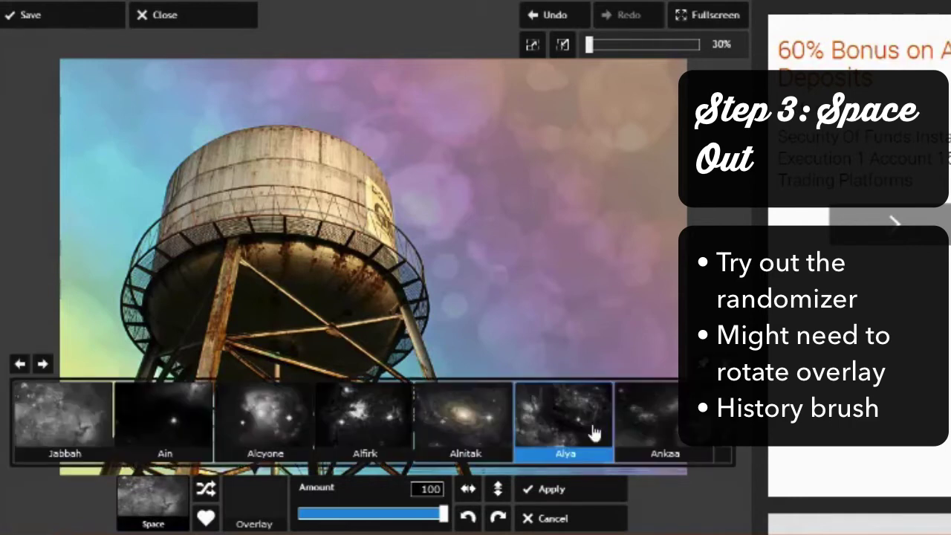
pyautogui.click(633, 425)
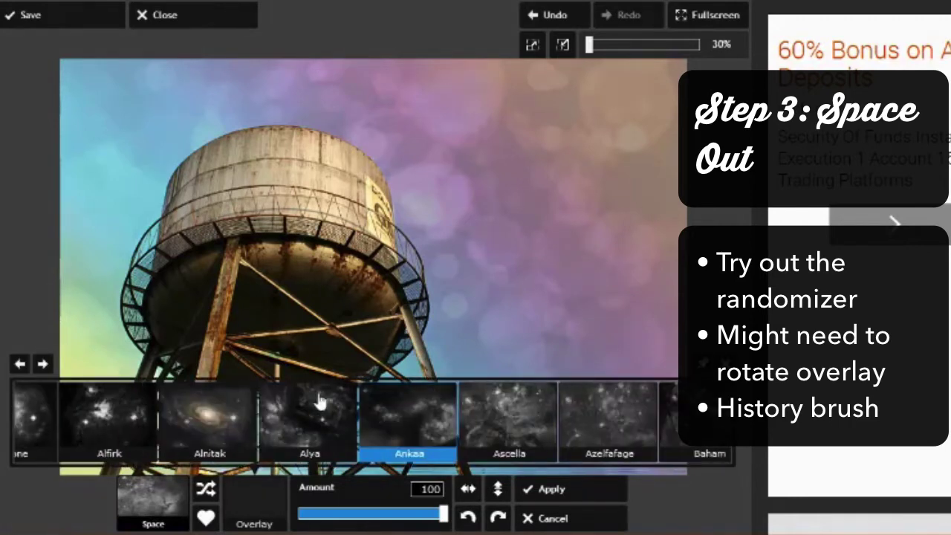
pyautogui.click(646, 427)
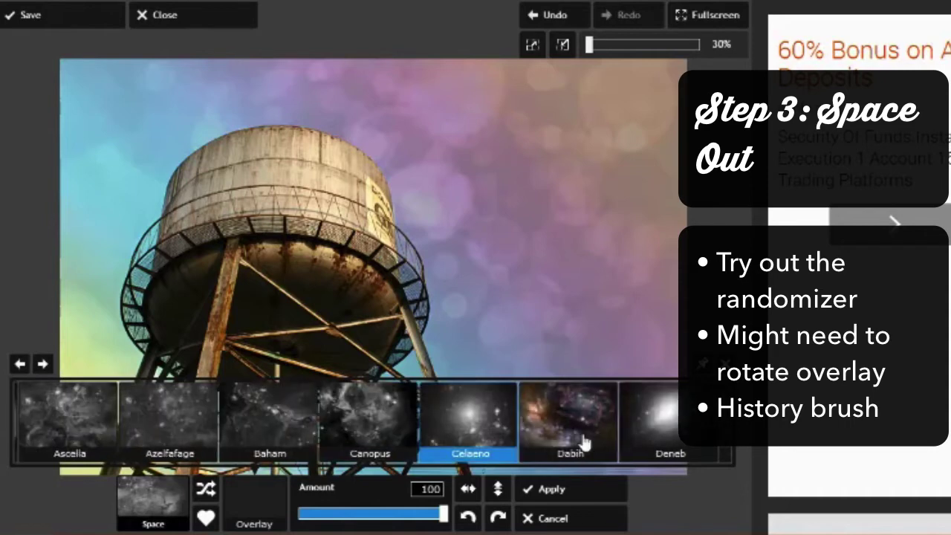
pyautogui.click(624, 431)
pyautogui.click(607, 436)
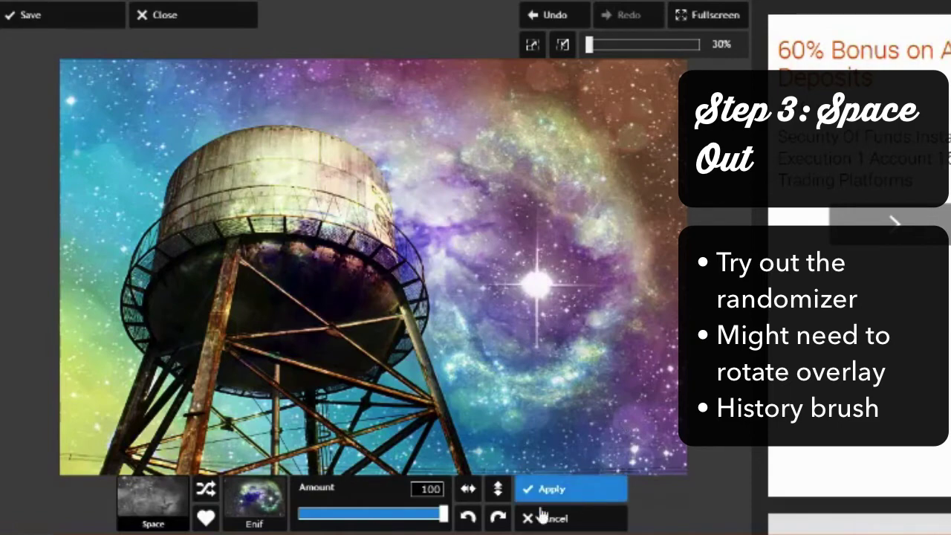
pyautogui.click(497, 520)
pyautogui.click(497, 520)
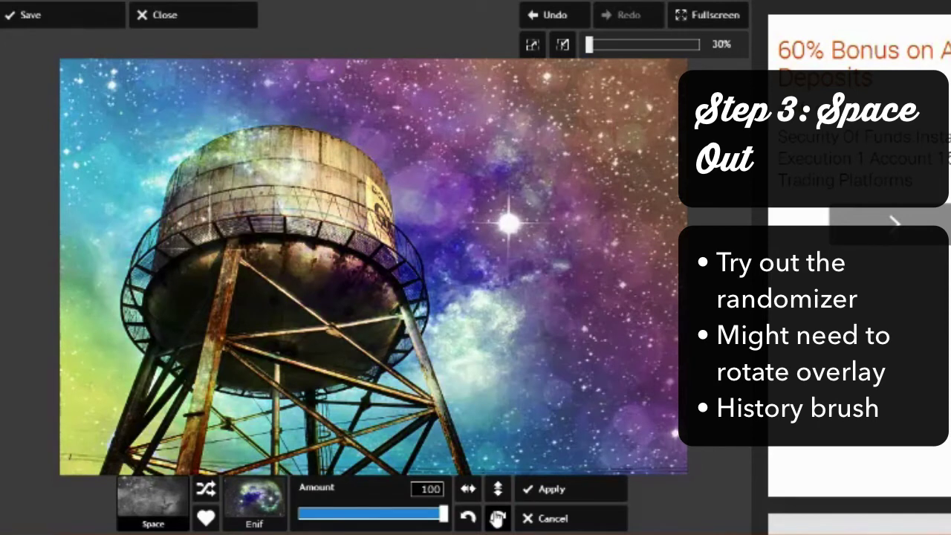
pyautogui.click(551, 489)
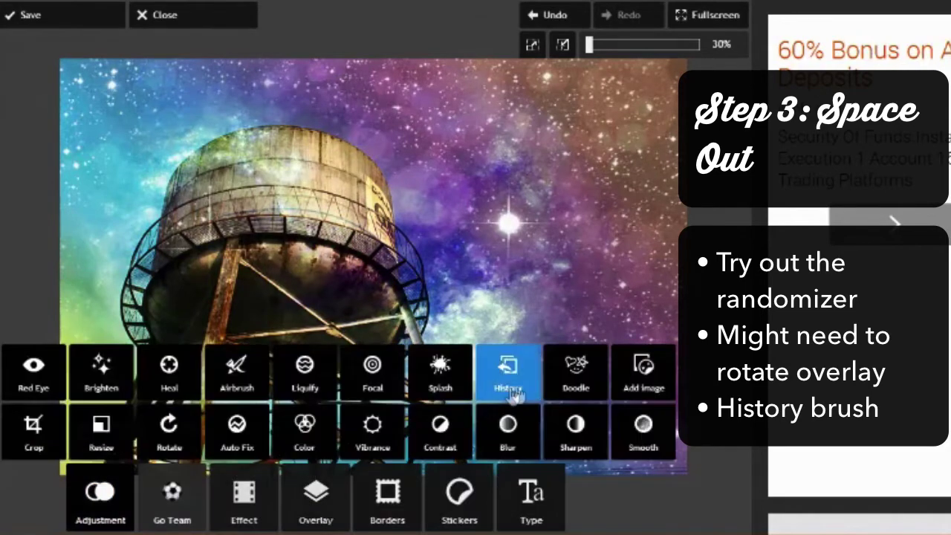
# Paint the Enif overlay off the tank with a size-150 History brush.
pyautogui.click(508, 371)
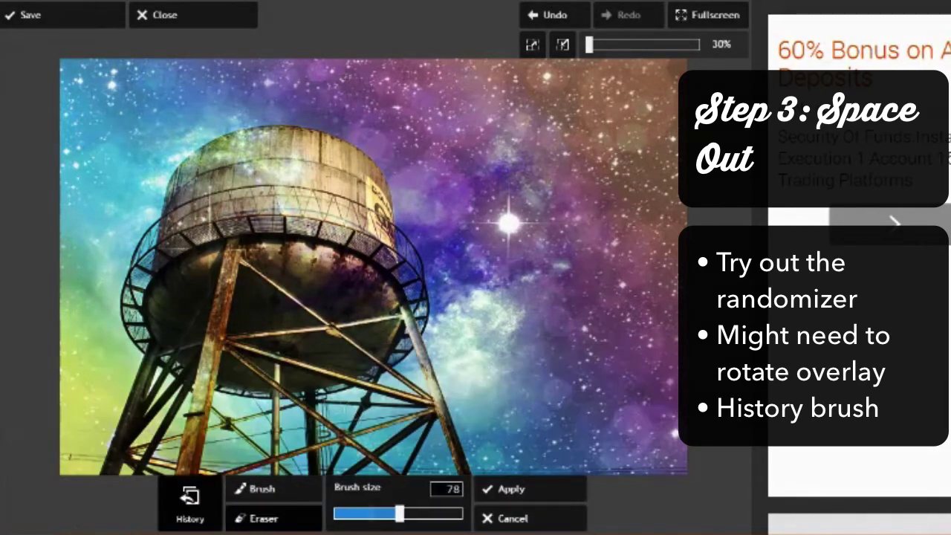
pyautogui.moveTo(450, 526); pyautogui.dragTo(463, 514)
pyautogui.moveTo(338, 367)
pyautogui.mouseDown()
pyautogui.moveTo(157, 318)
pyautogui.moveTo(370, 287)
pyautogui.moveTo(284, 379)
pyautogui.moveTo(201, 308)
pyautogui.moveTo(291, 352)
pyautogui.moveTo(175, 246)
pyautogui.moveTo(184, 195)
pyautogui.moveTo(297, 152)
pyautogui.moveTo(327, 153)
pyautogui.moveTo(376, 185)
pyautogui.moveTo(382, 259)
pyautogui.moveTo(455, 387)
pyautogui.mouseUp()
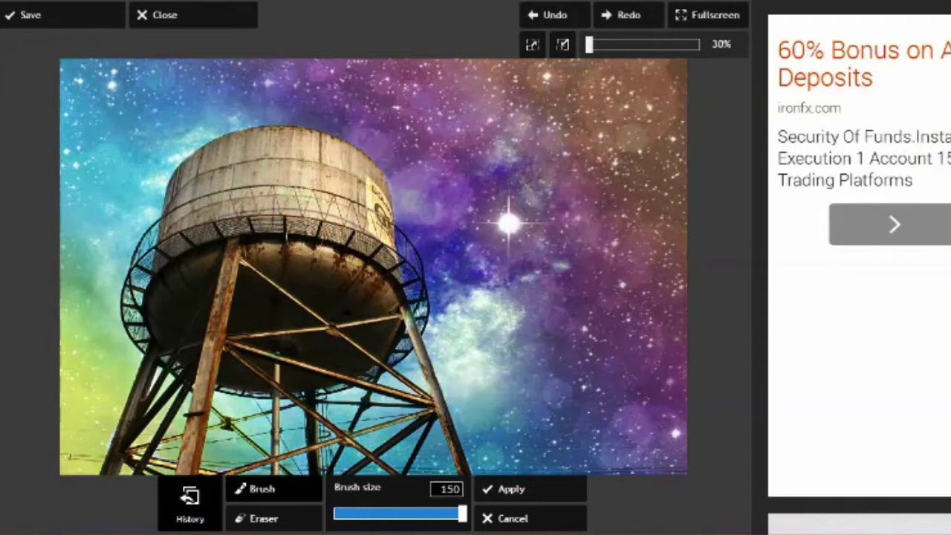
pyautogui.click(547, 494)
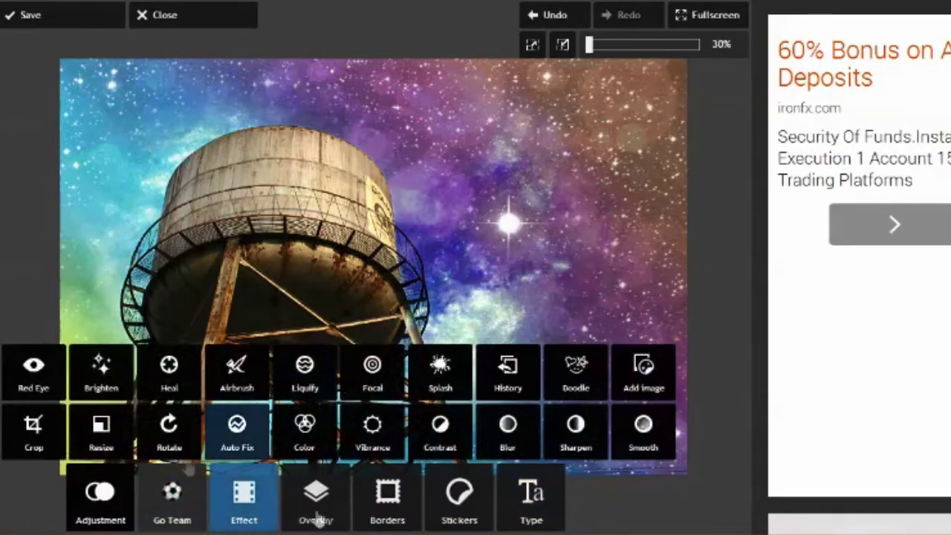
# Apply the Baham Space overlay at Amount 100.
pyautogui.click(316, 512)
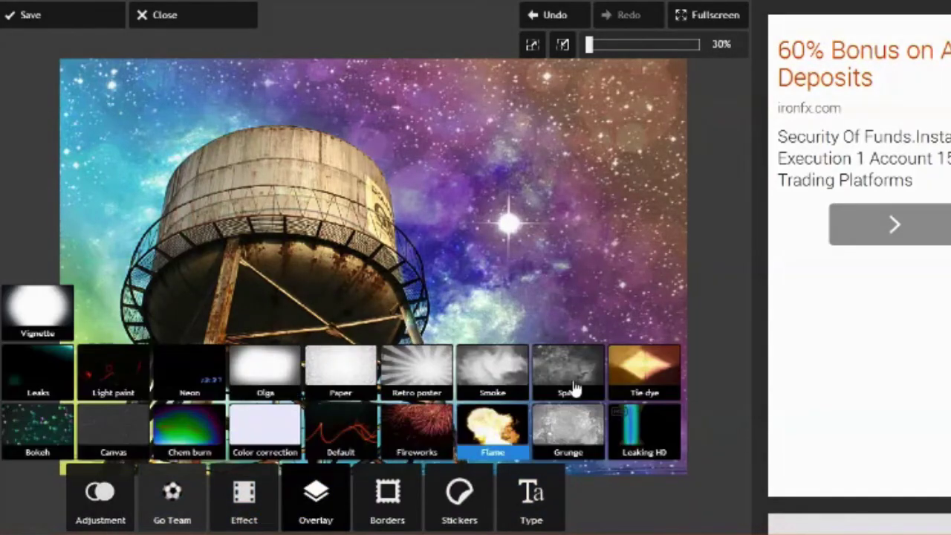
pyautogui.click(569, 372)
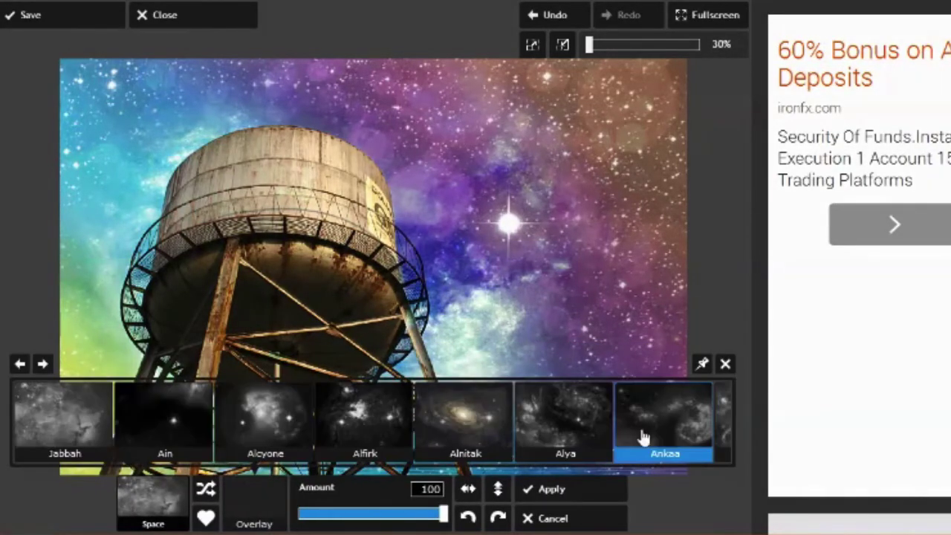
pyautogui.scroll(-3, 430, 418)
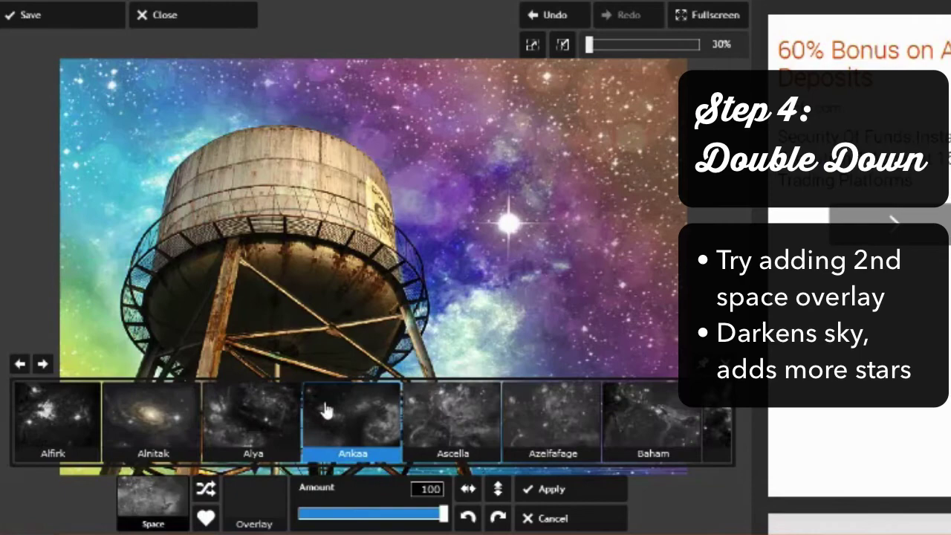
pyautogui.click(658, 422)
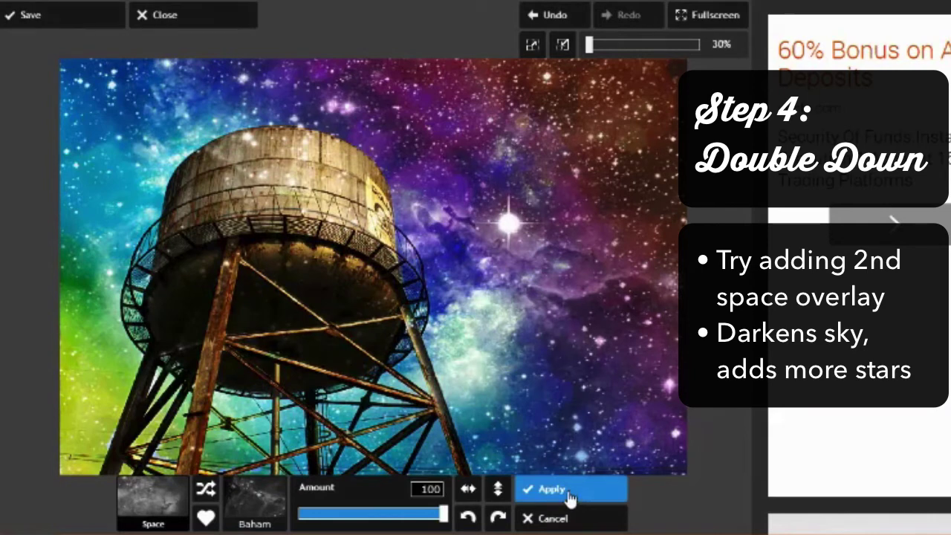
pyautogui.moveTo(446, 522)
pyautogui.mouseDown()
pyautogui.moveTo(395, 523)
pyautogui.moveTo(452, 525)
pyautogui.mouseUp()
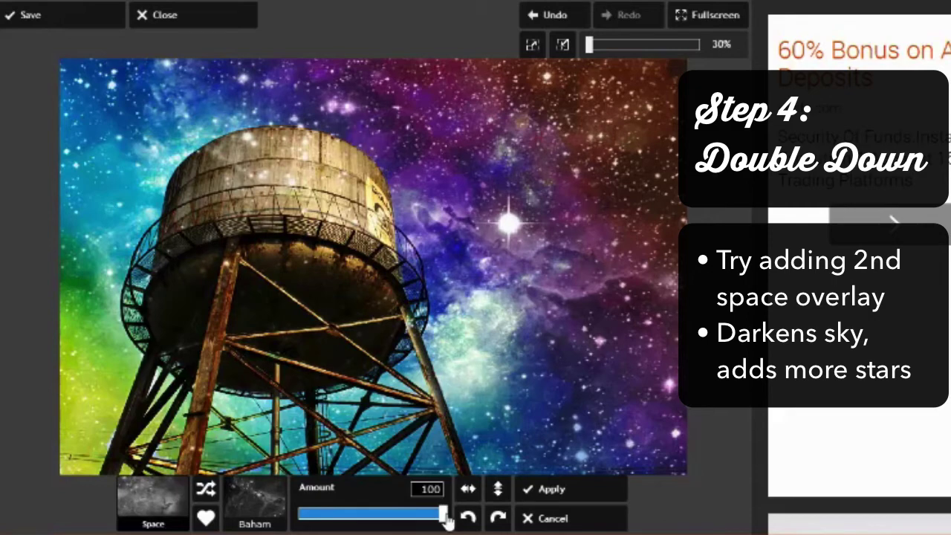
pyautogui.click(567, 492)
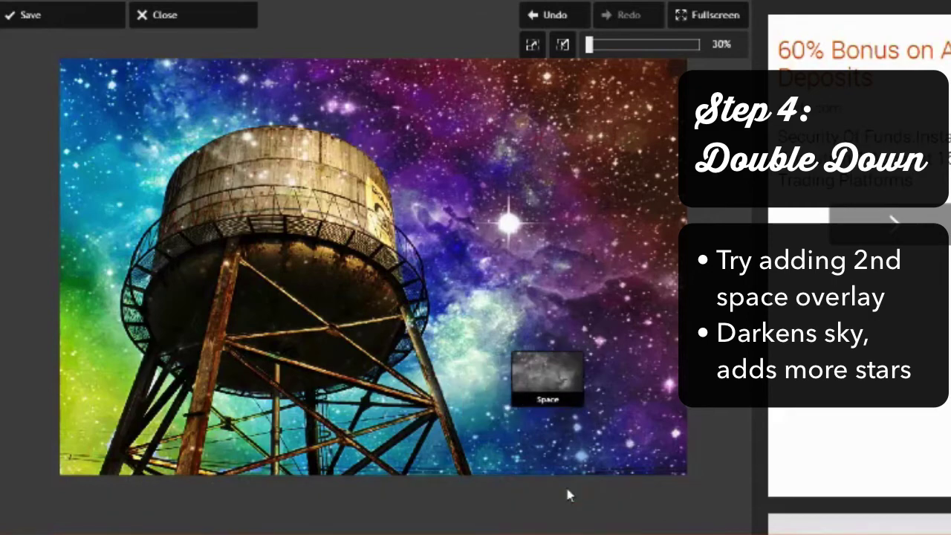
# Brush the Baham overlay's stars off the tower with a size-34 History brush.
pyautogui.click(116, 509)
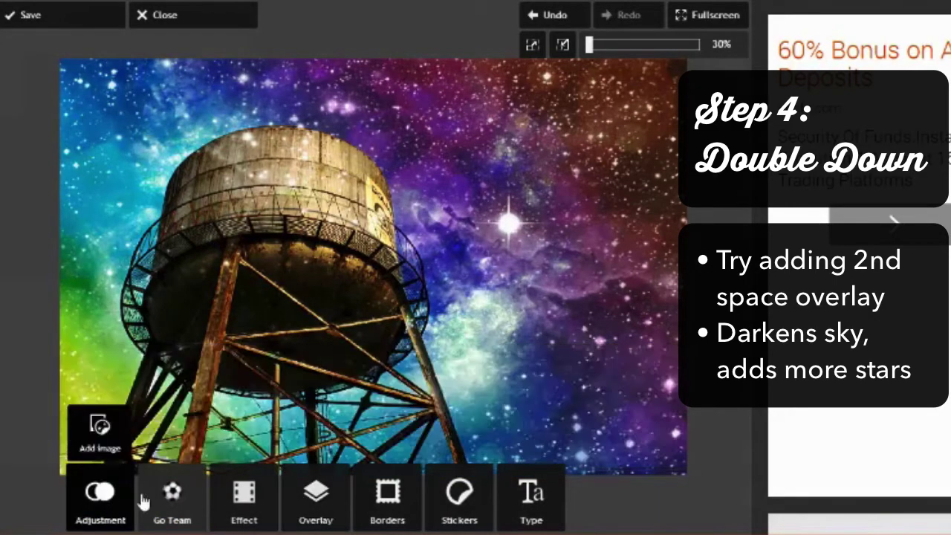
pyautogui.click(507, 386)
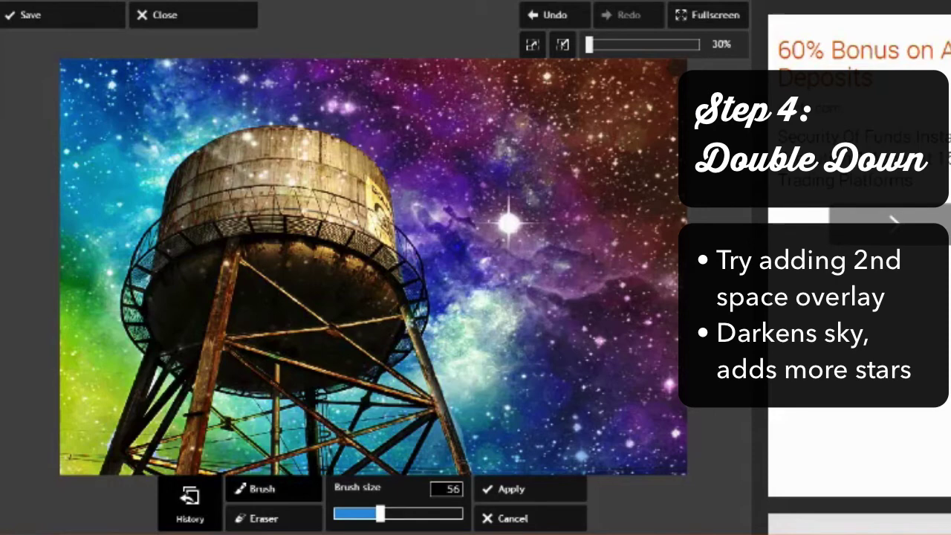
pyautogui.moveTo(380, 513); pyautogui.dragTo(360, 514)
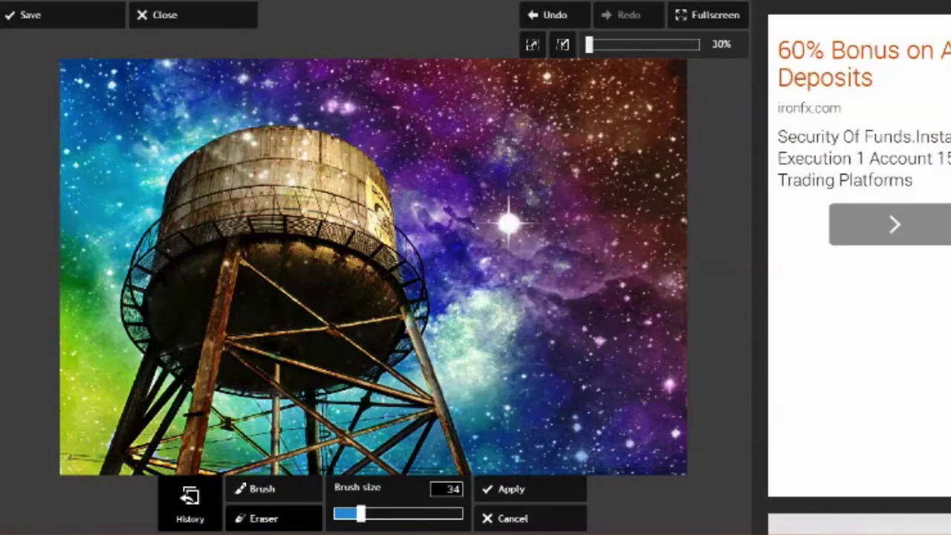
pyautogui.press('Return')
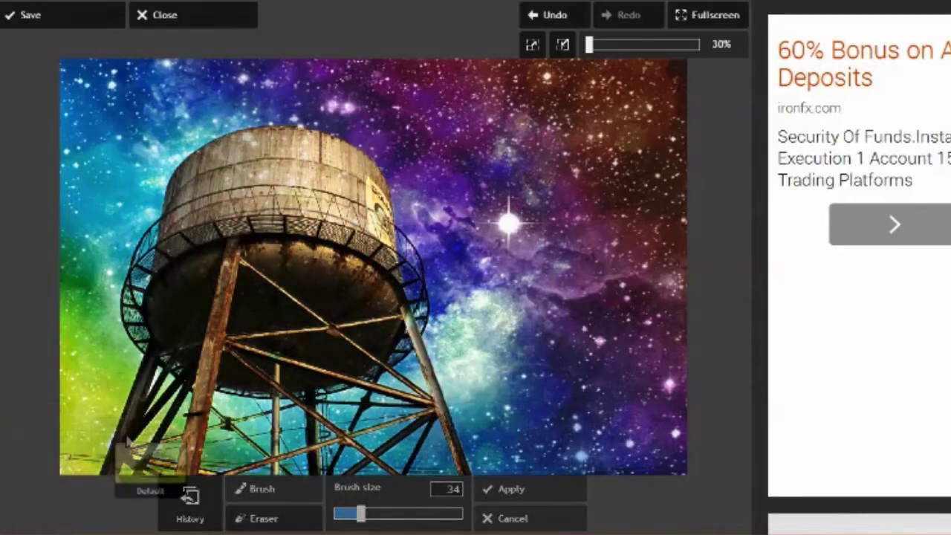
pyautogui.click(171, 494)
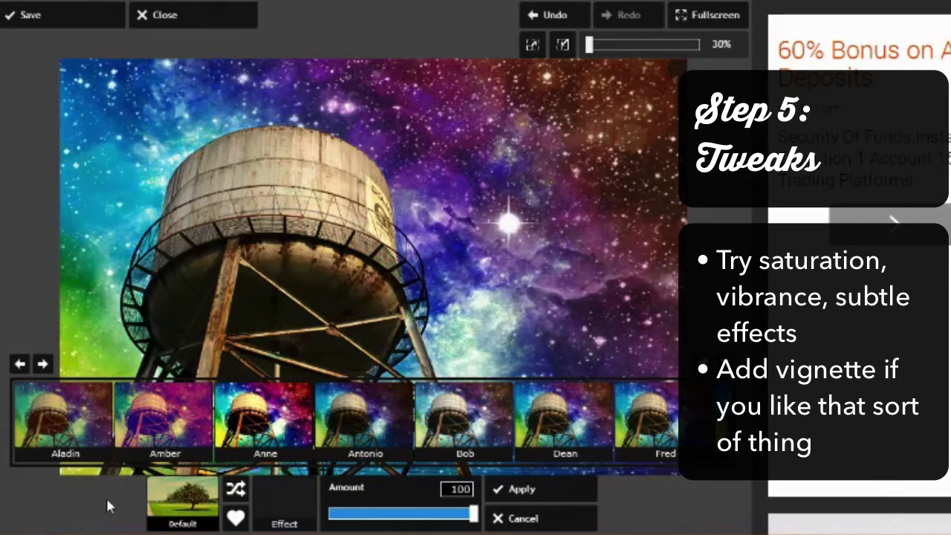
# Apply the Anne effect preset, softened to about Amount 45.
pyautogui.click(250, 451)
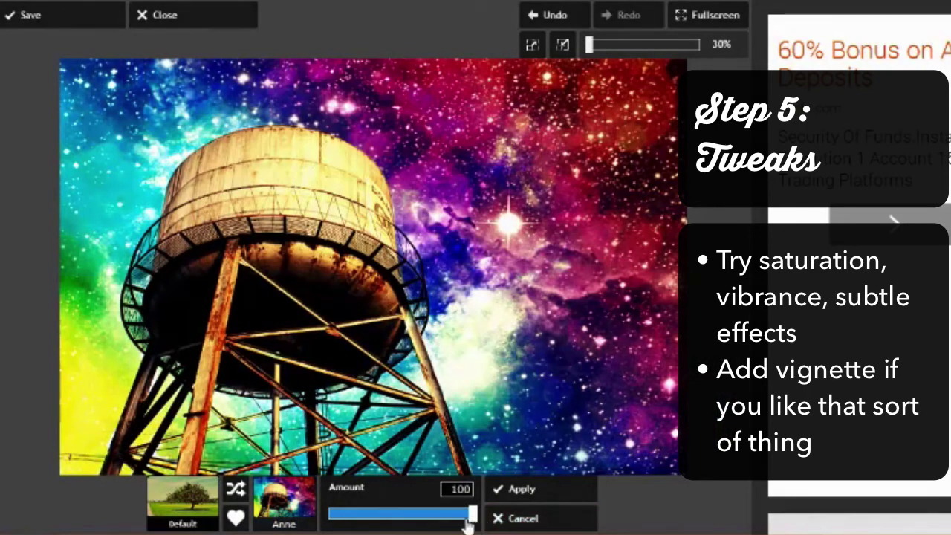
pyautogui.moveTo(469, 514); pyautogui.dragTo(394, 521)
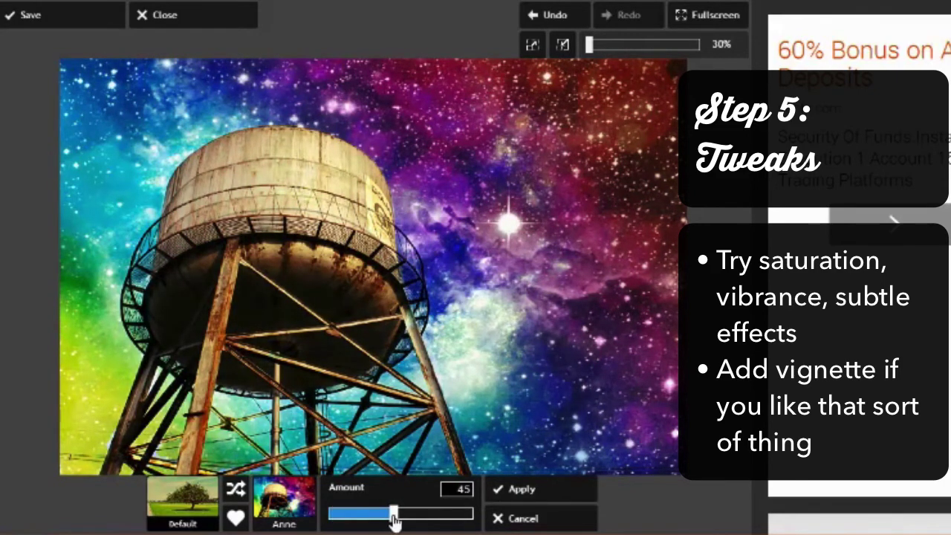
pyautogui.click(182, 501)
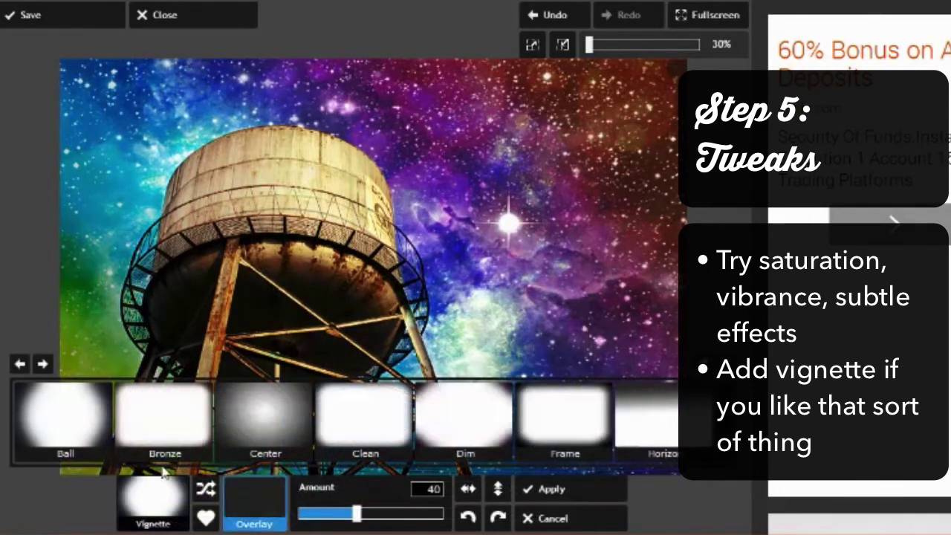
# Add a Ball vignette at Amount 75, rotated so the top edge darkens.
pyautogui.click(95, 436)
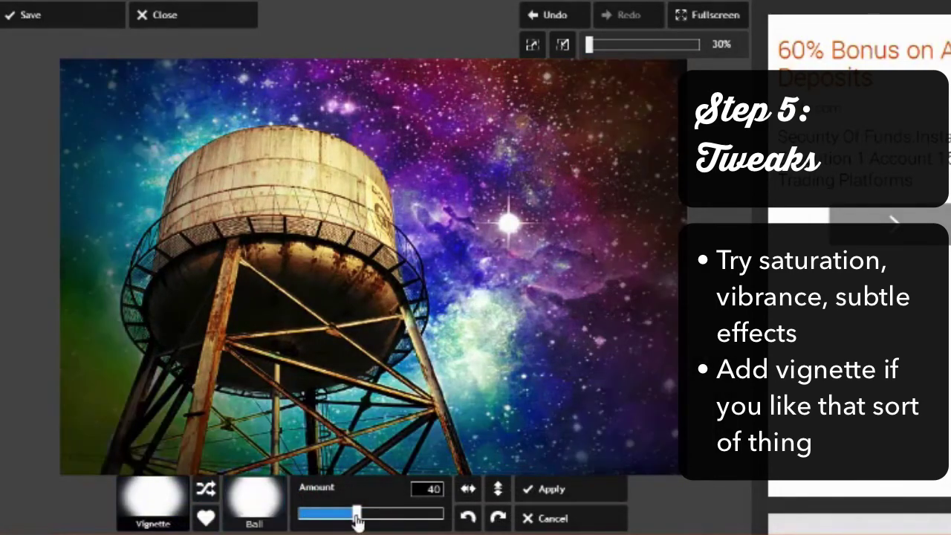
pyautogui.moveTo(364, 520); pyautogui.dragTo(408, 524)
pyautogui.click(498, 518)
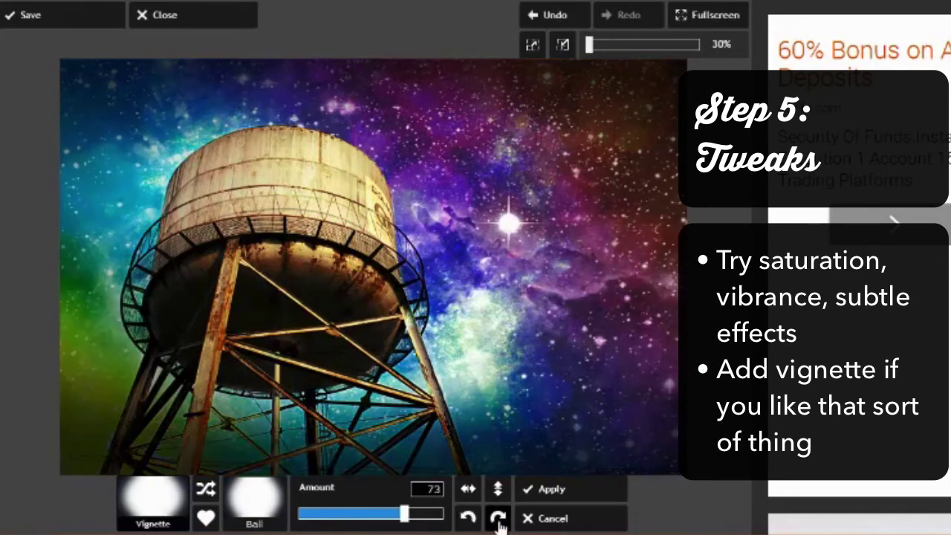
pyautogui.click(429, 490)
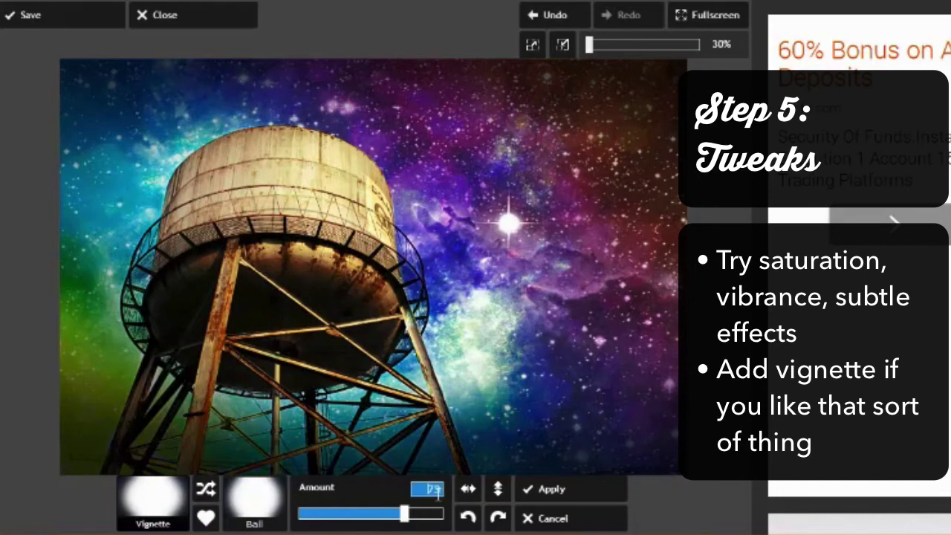
pyautogui.write('75')
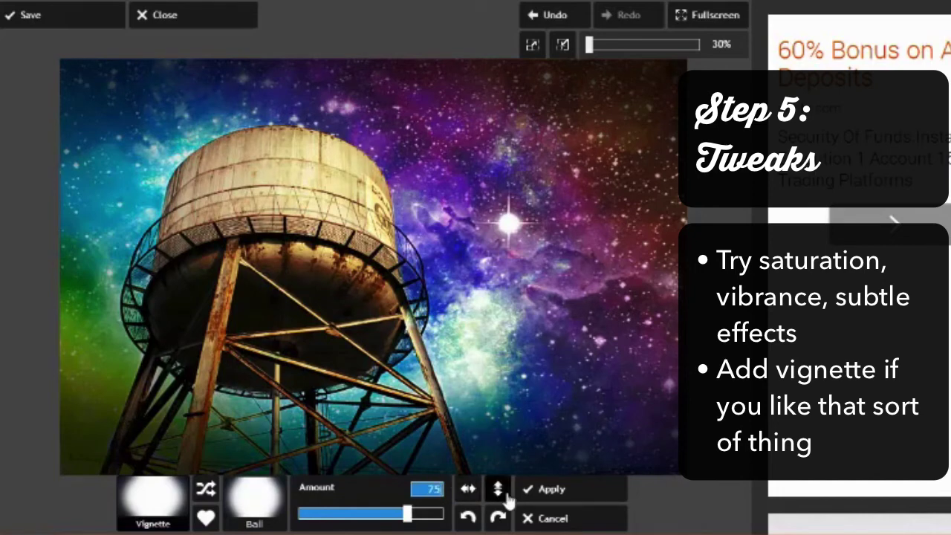
pyautogui.click(576, 488)
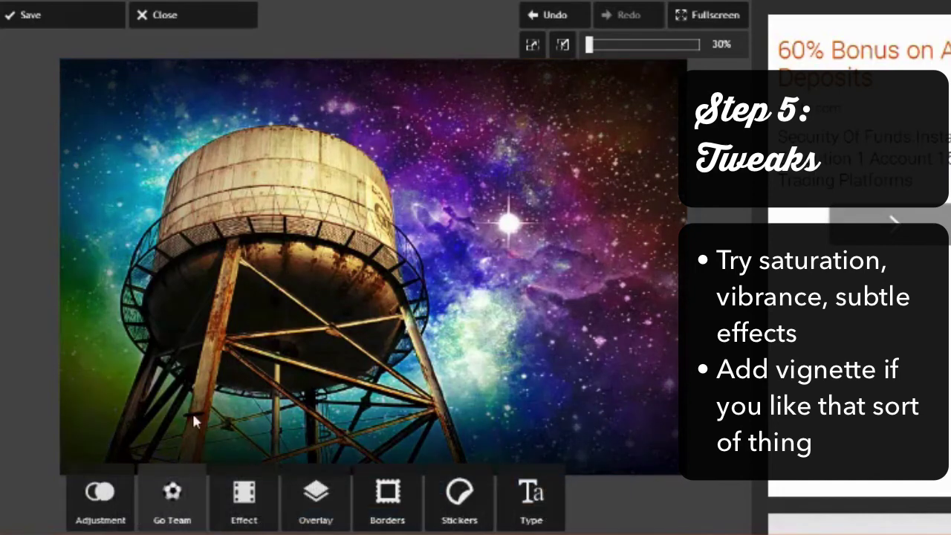
# Save the finished image as temp.jpg.
pyautogui.click(52, 21)
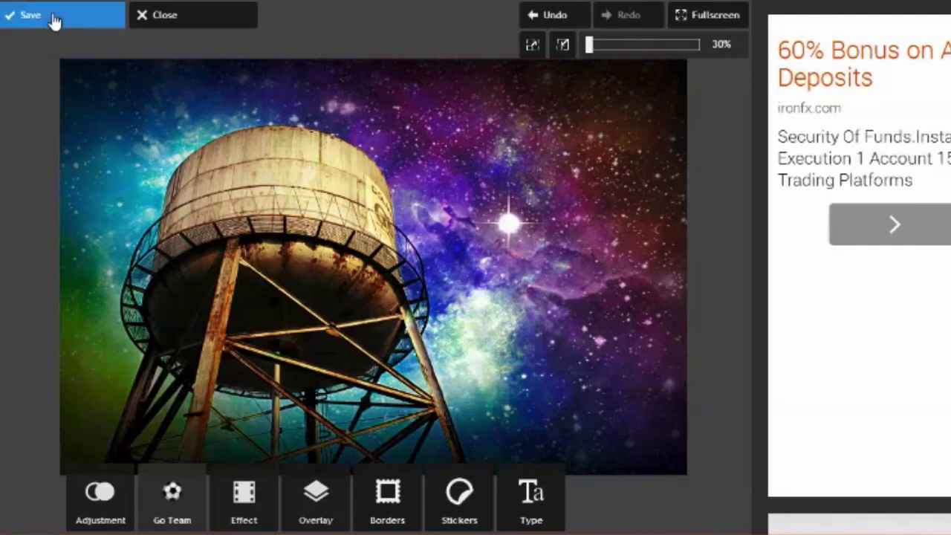